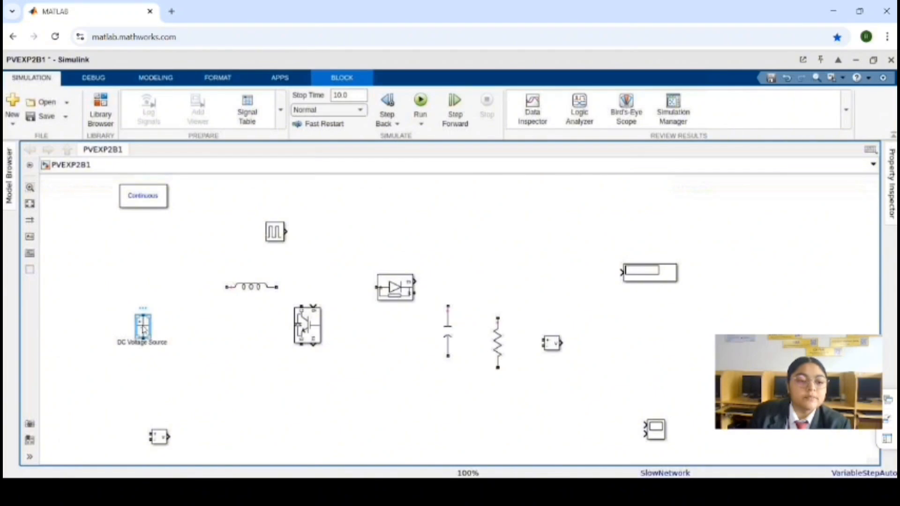
Review the block parameters of the DC voltage source and the series RLC branch used as the inductor
double_click(143, 330)
key("Return")
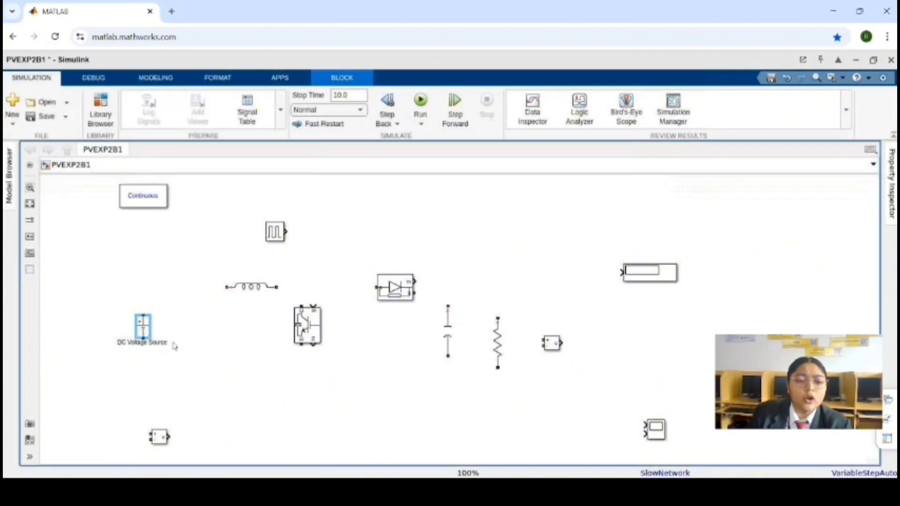
left_click(248, 295)
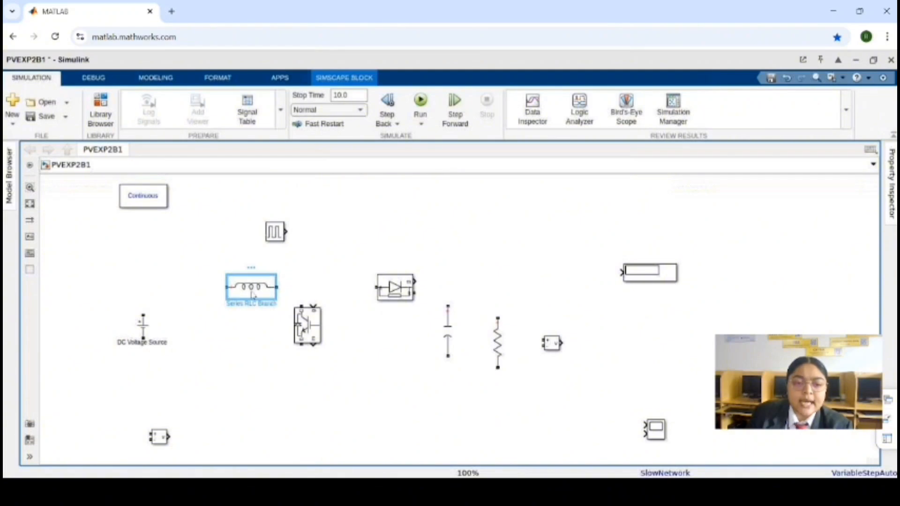
double_click(254, 291)
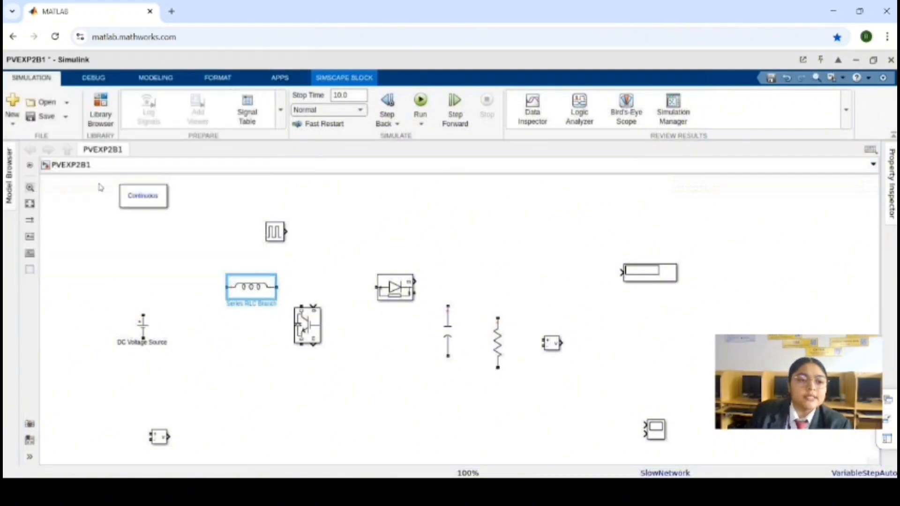
double_click(234, 285)
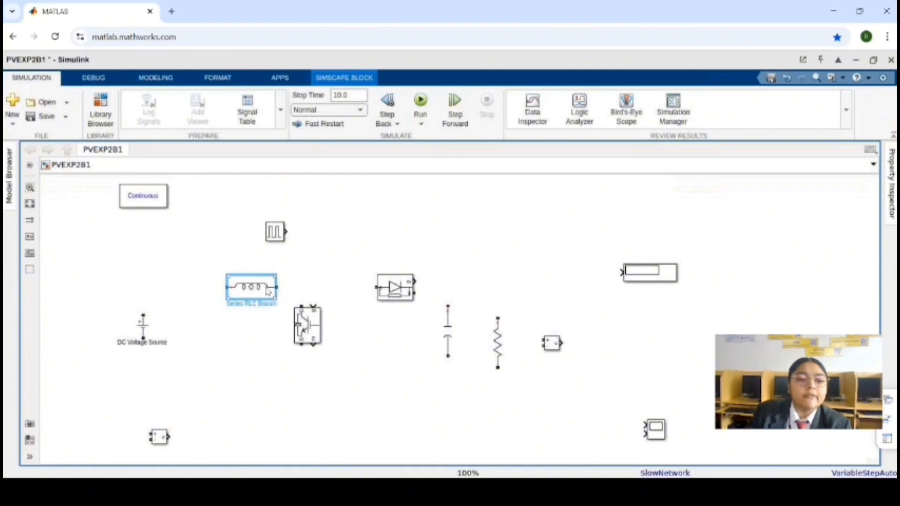
double_click(263, 292)
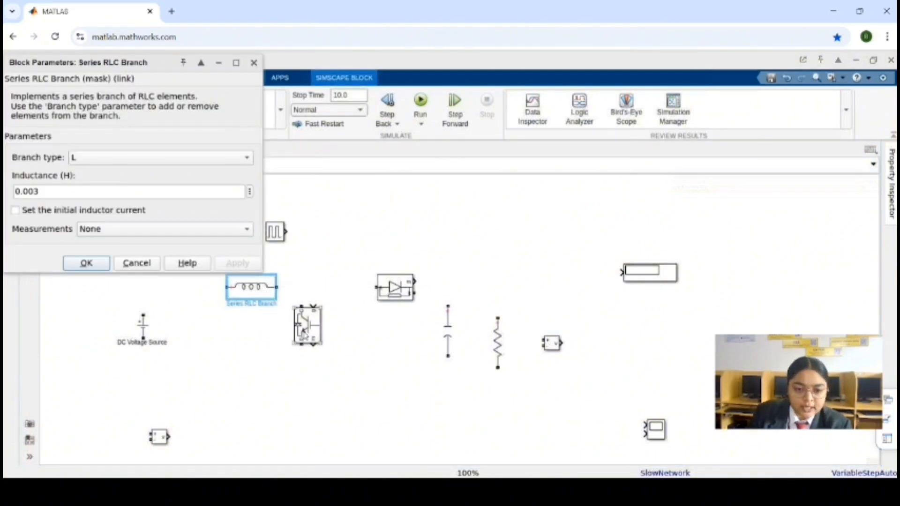
left_click(271, 62)
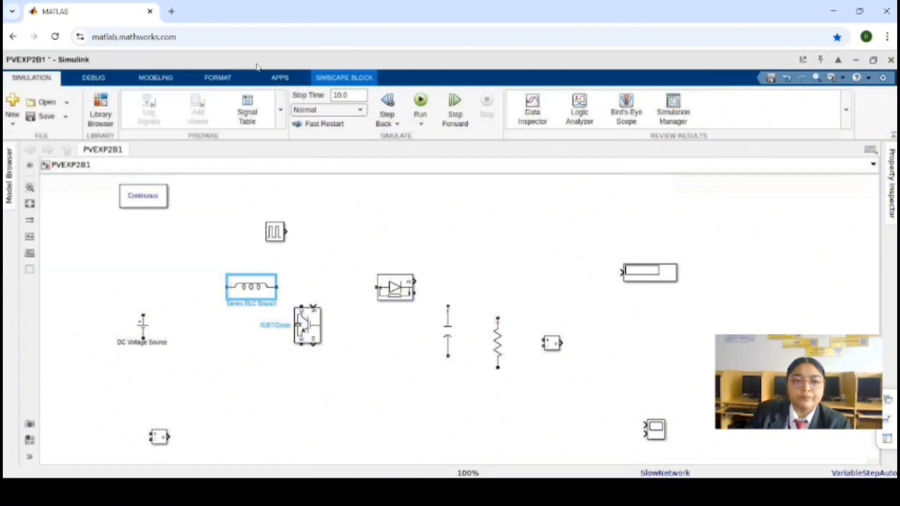
Review the diode block's resistance, forward voltage and snubber parameters
left_click(396, 300)
double_click(396, 300)
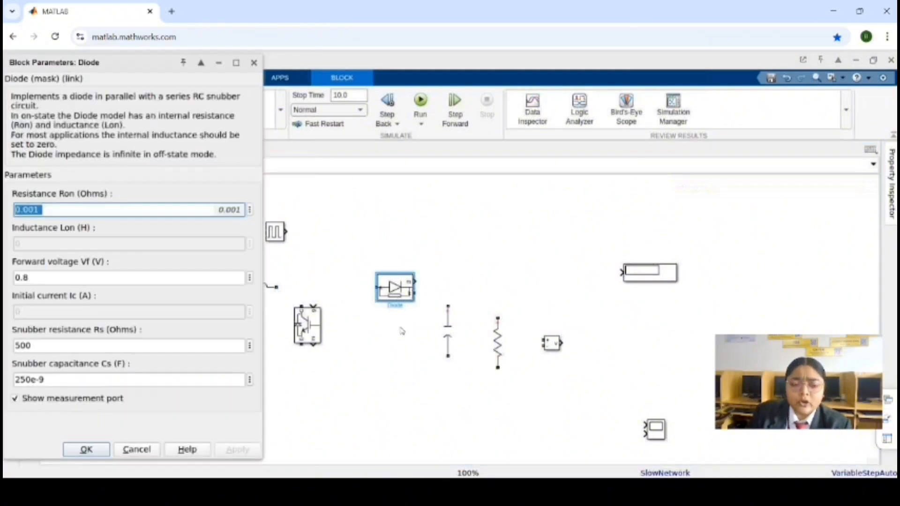
left_click(347, 315)
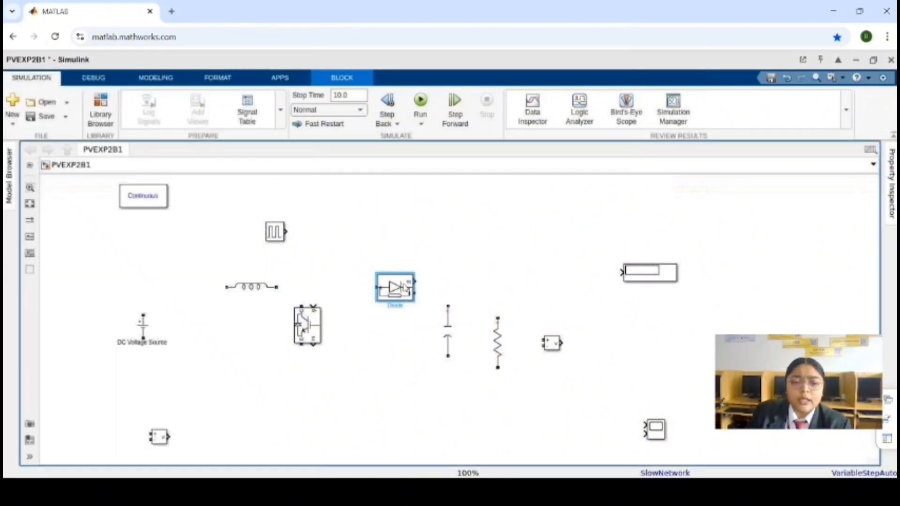
double_click(401, 289)
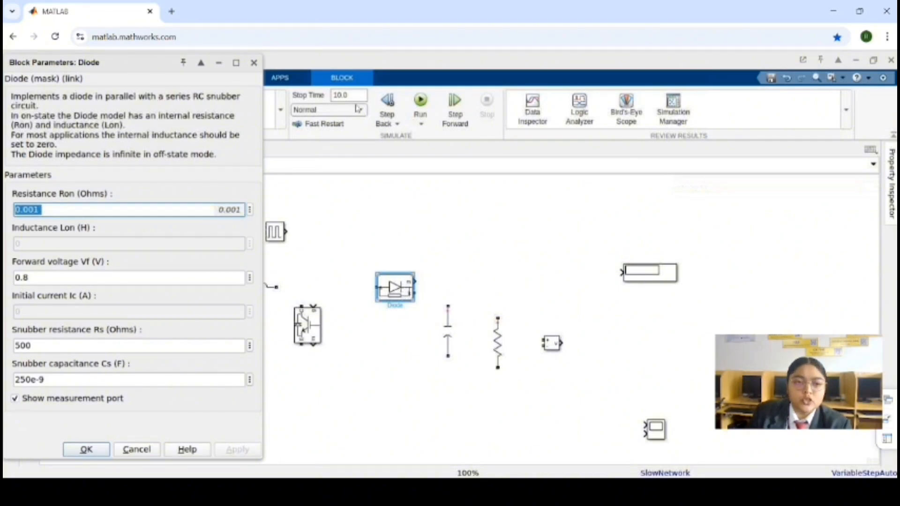
left_click(265, 70)
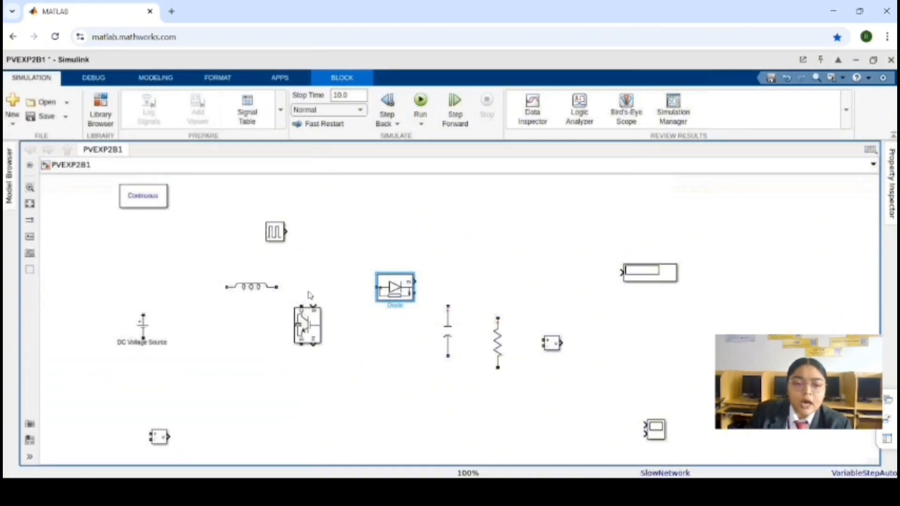
Review the branch type and component value of the capacitor and resistor RLC branches
left_click(447, 341)
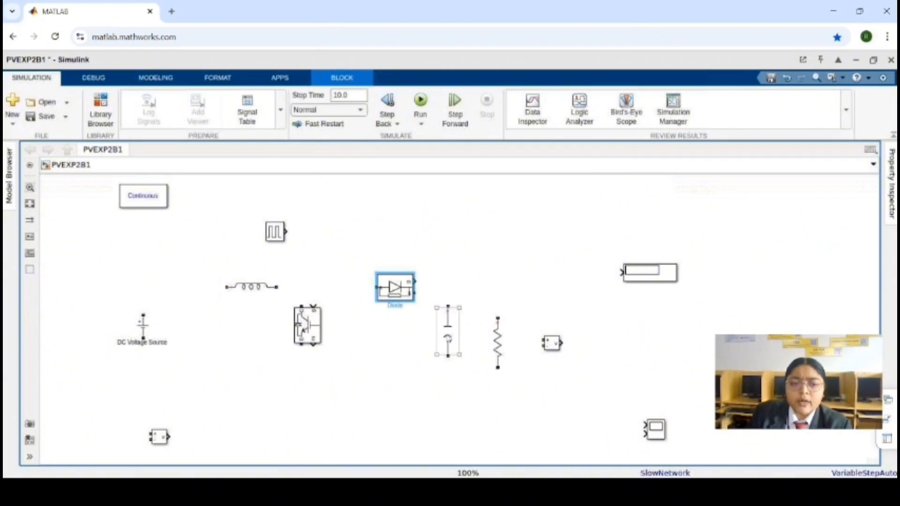
double_click(447, 338)
left_click(86, 263)
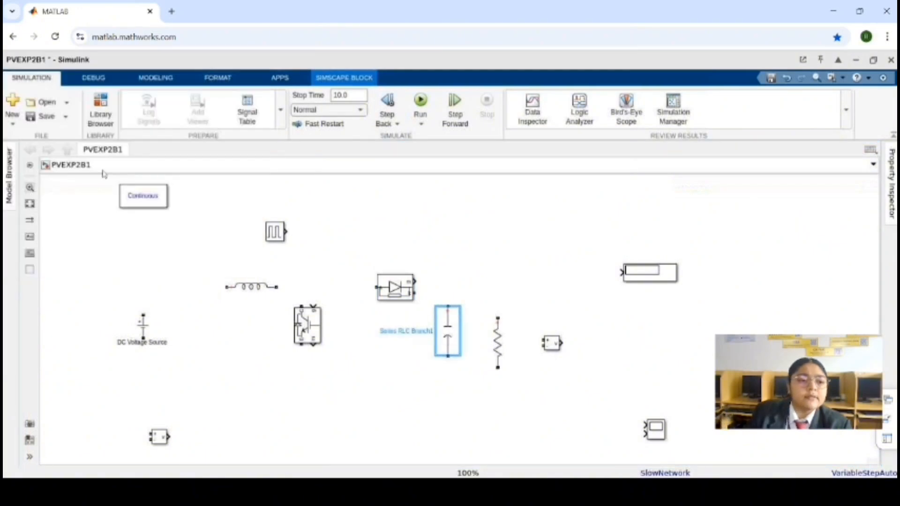
double_click(381, 328)
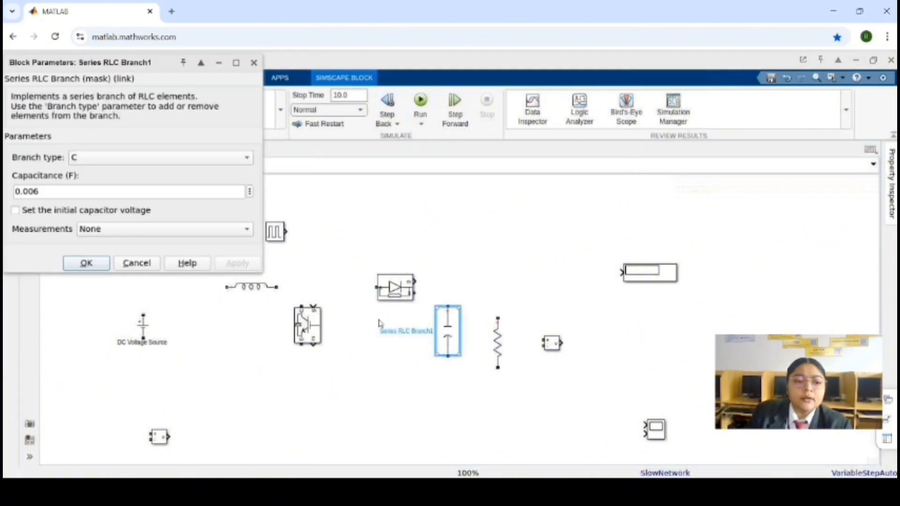
key("Return")
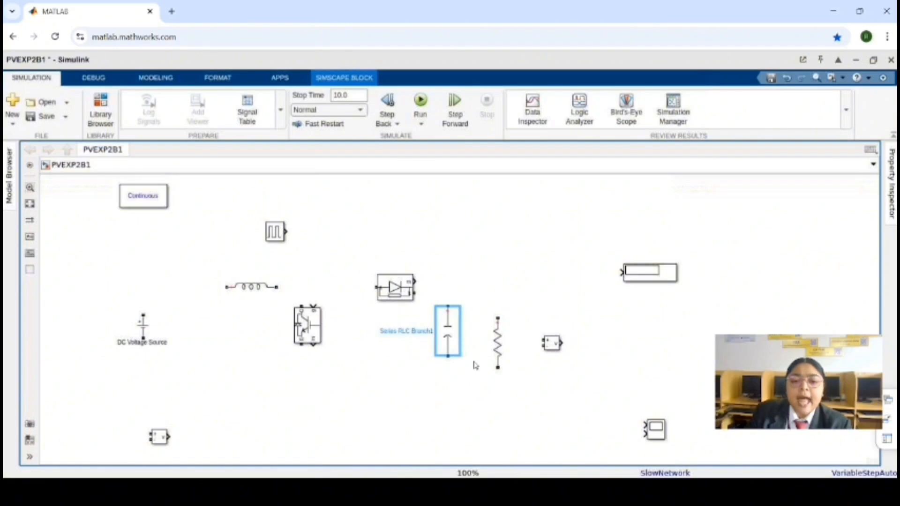
double_click(497, 350)
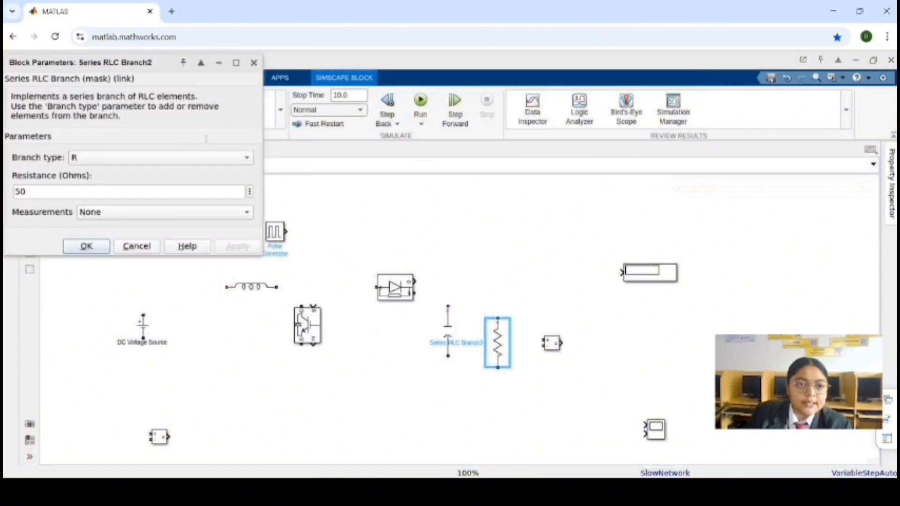
key("Return")
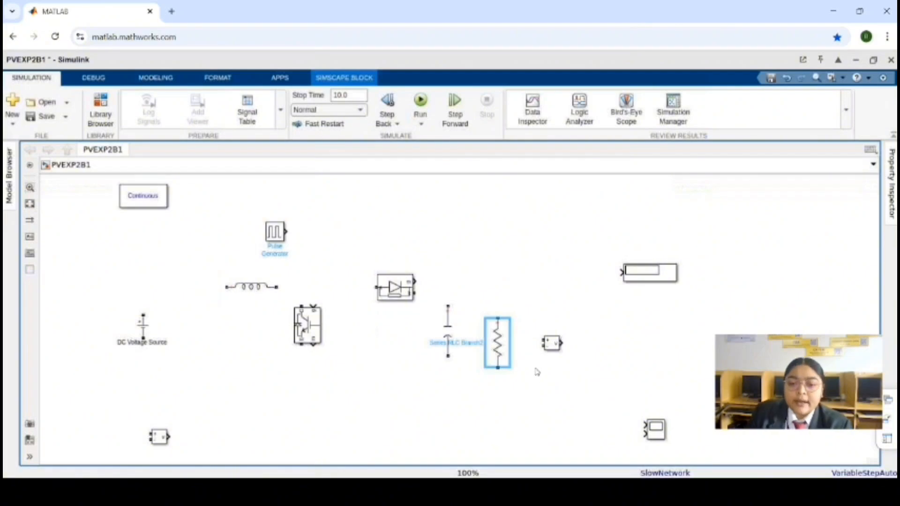
Review the voltage measurement and pulse generator parameters, and look over the display and scope blocks
double_click(552, 347)
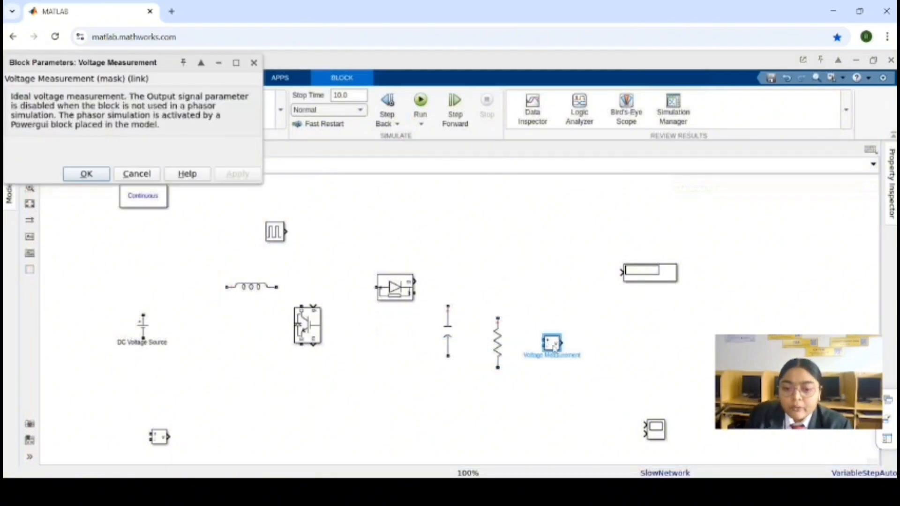
left_click(166, 440)
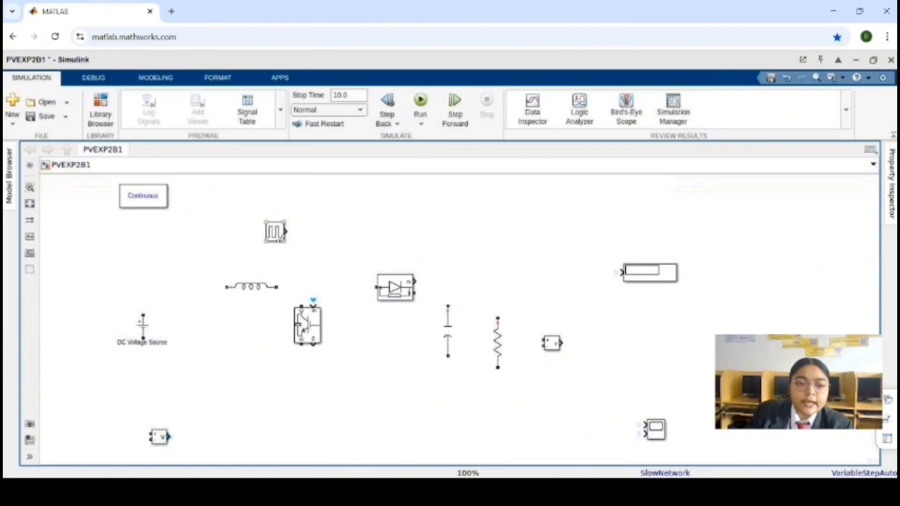
double_click(280, 231)
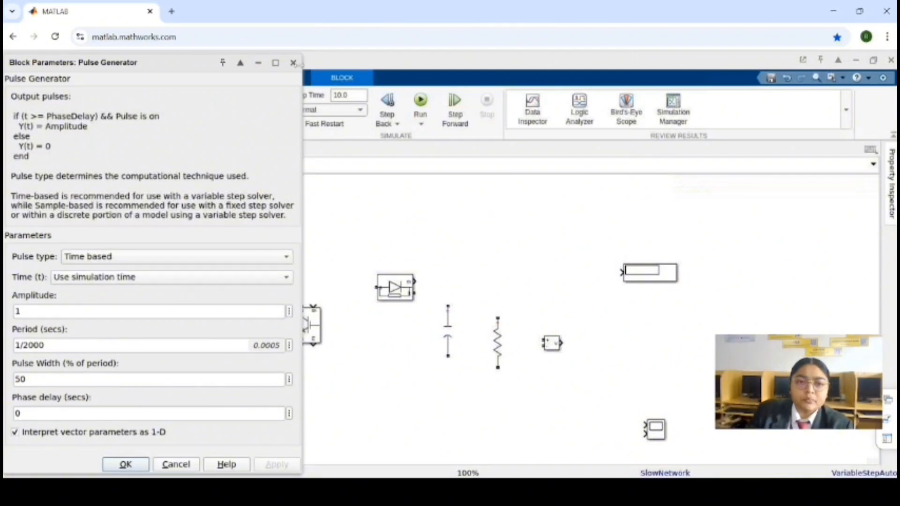
left_click(293, 62)
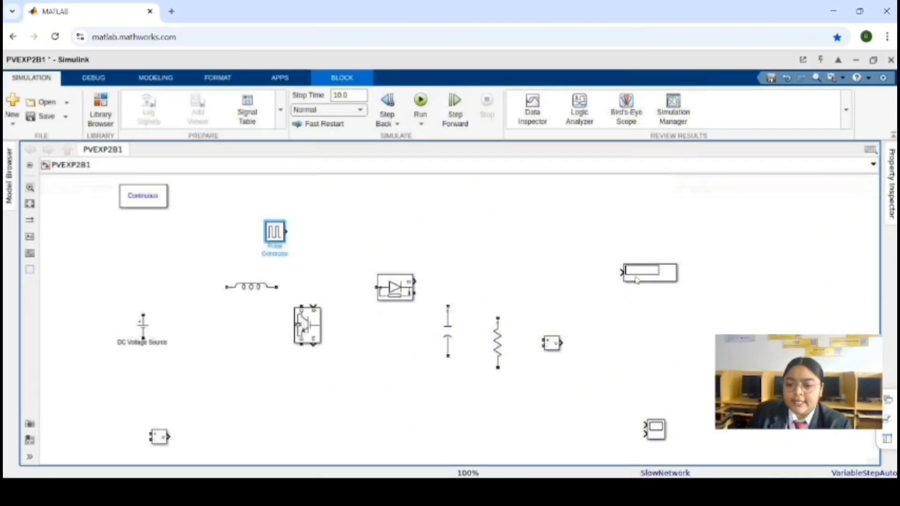
left_click(637, 280)
left_click(652, 447)
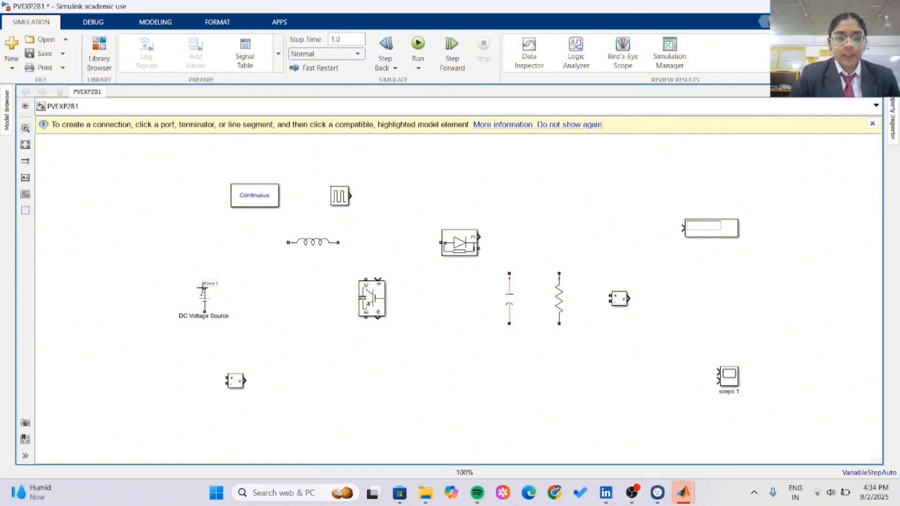
Wire the DC voltage source's positive terminal to the inductor, and the inductor's other end to the diode's anode
left_click_drag(205, 287, 288, 243)
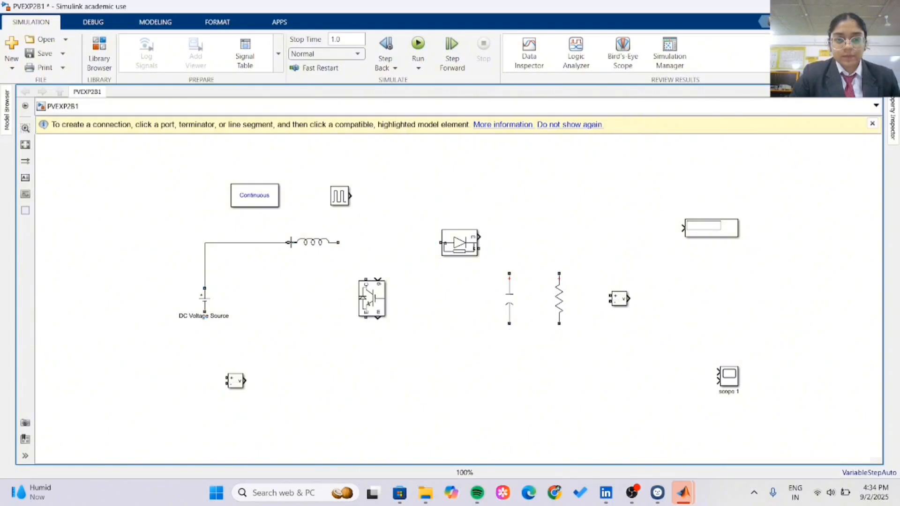
left_click(313, 247)
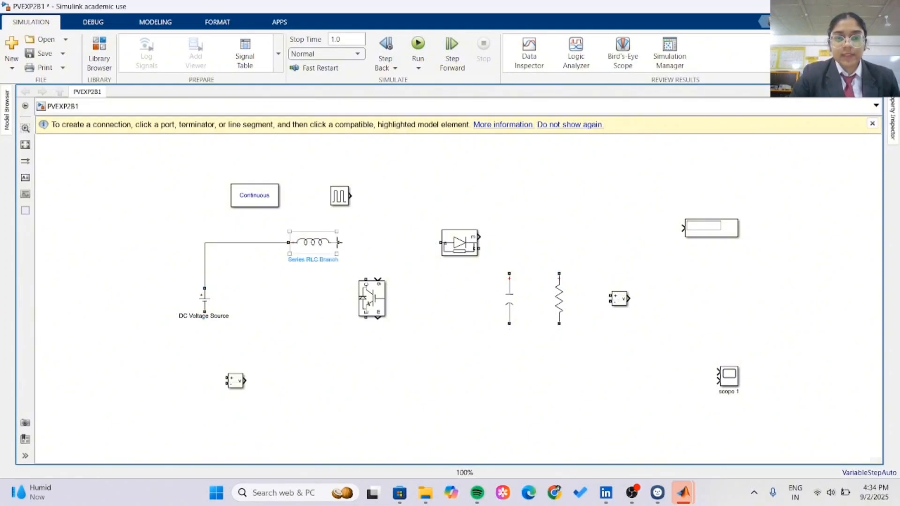
left_click(344, 245)
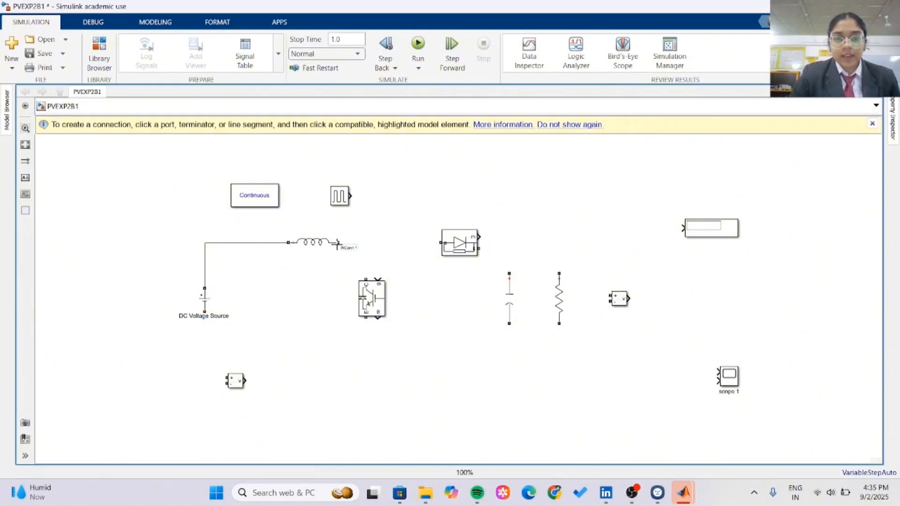
left_click_drag(339, 242, 440, 242)
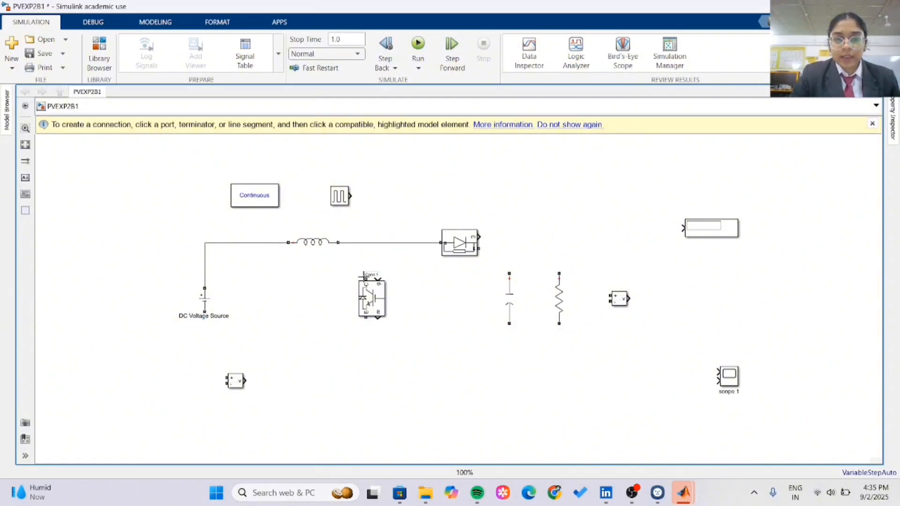
left_click_drag(366, 281, 365, 256)
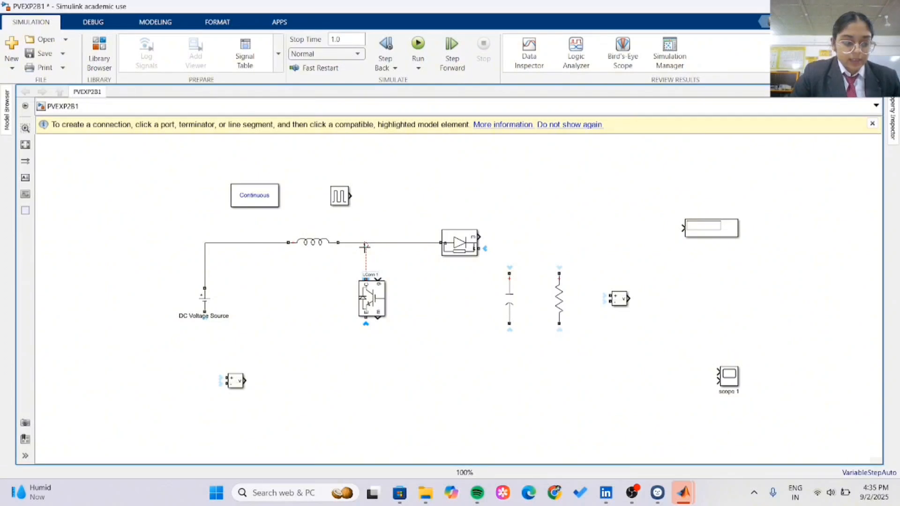
left_click_drag(365, 248, 365, 246)
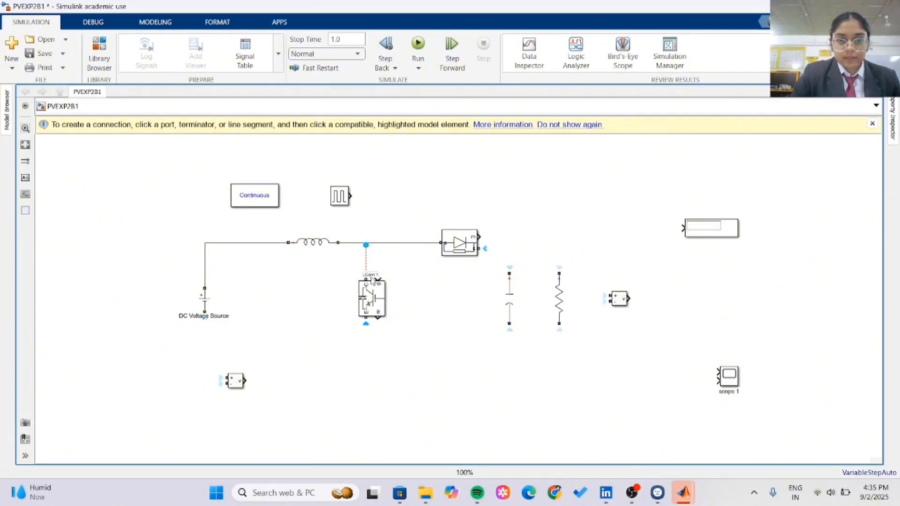
left_click_drag(363, 276, 364, 248)
left_click(364, 247)
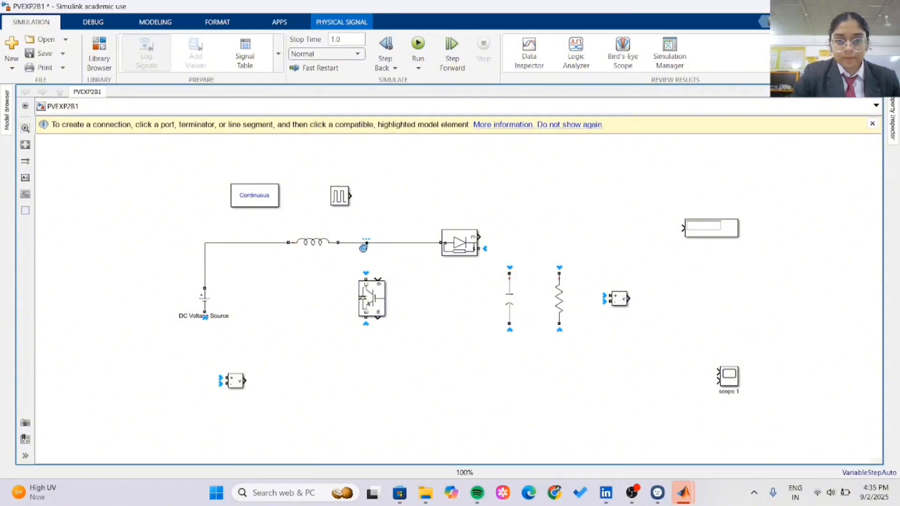
left_click(367, 252)
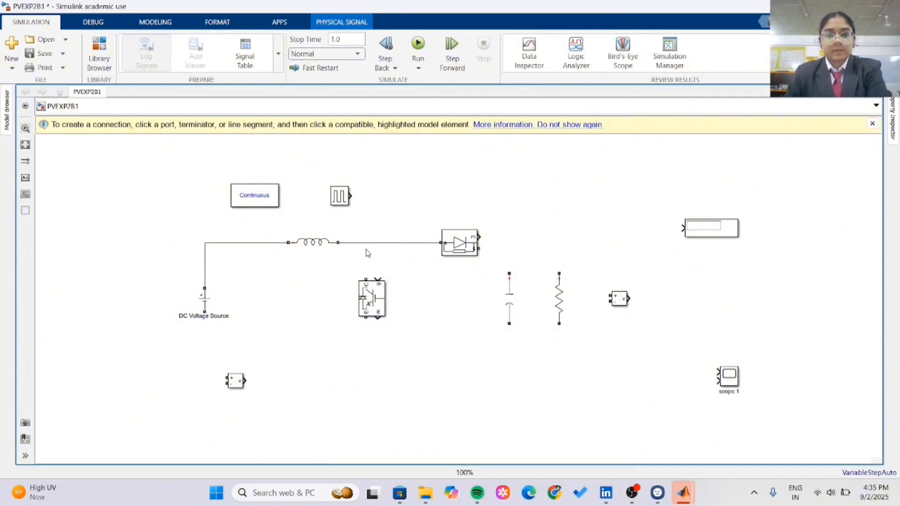
Connect the IGBT's collector to the line between inductor and diode, and its gate to the pulse generator's output
left_click(366, 280)
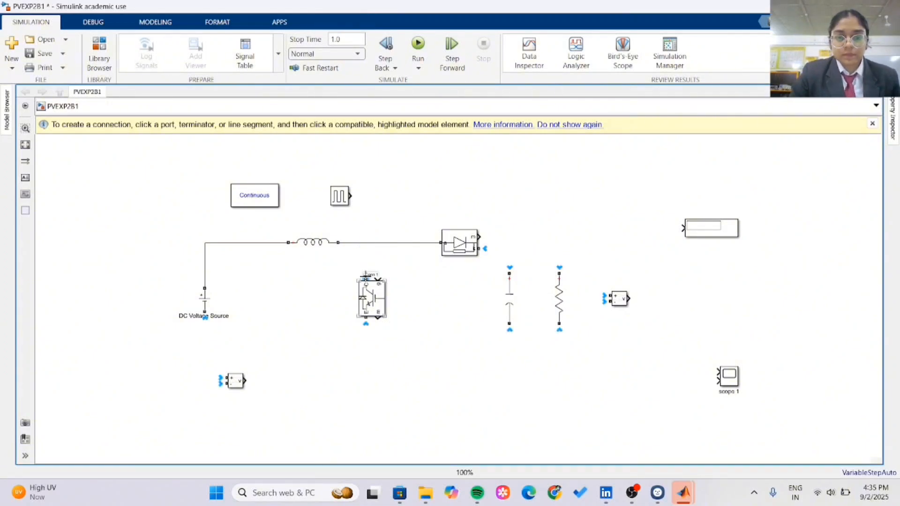
left_click(366, 243)
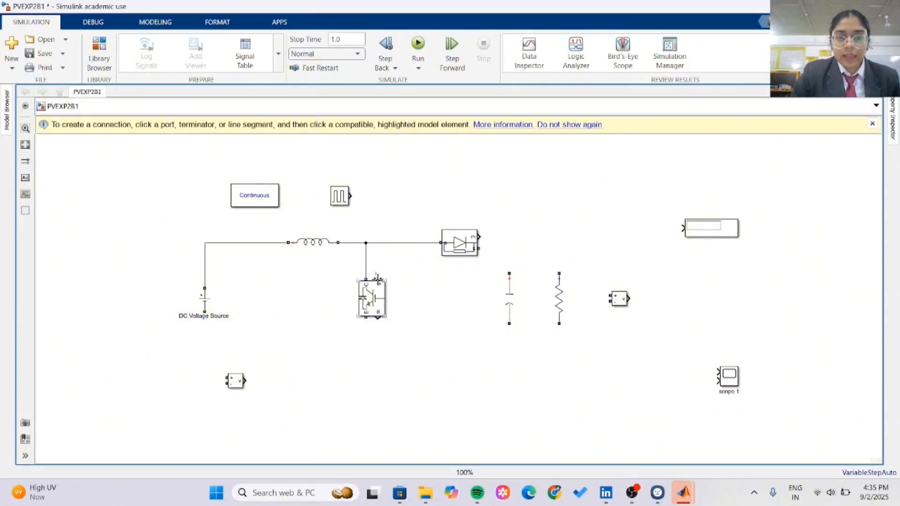
left_click(378, 277)
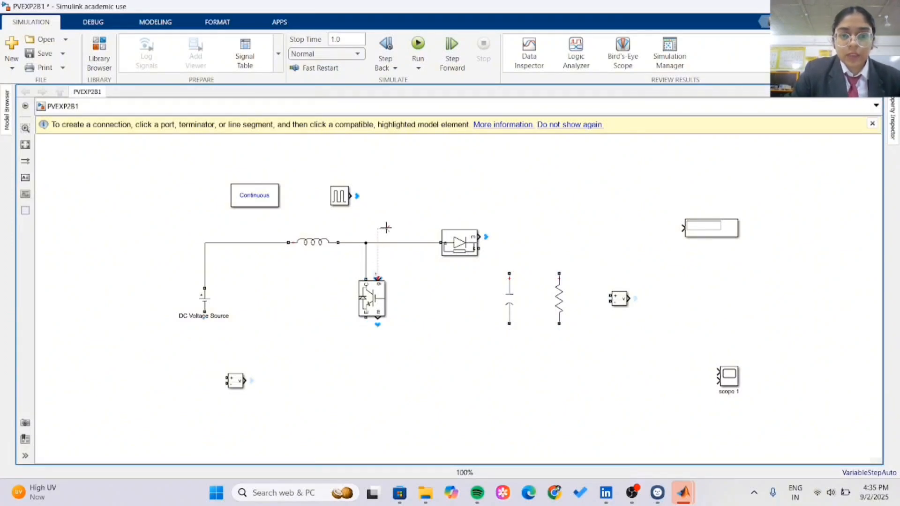
left_click(353, 145)
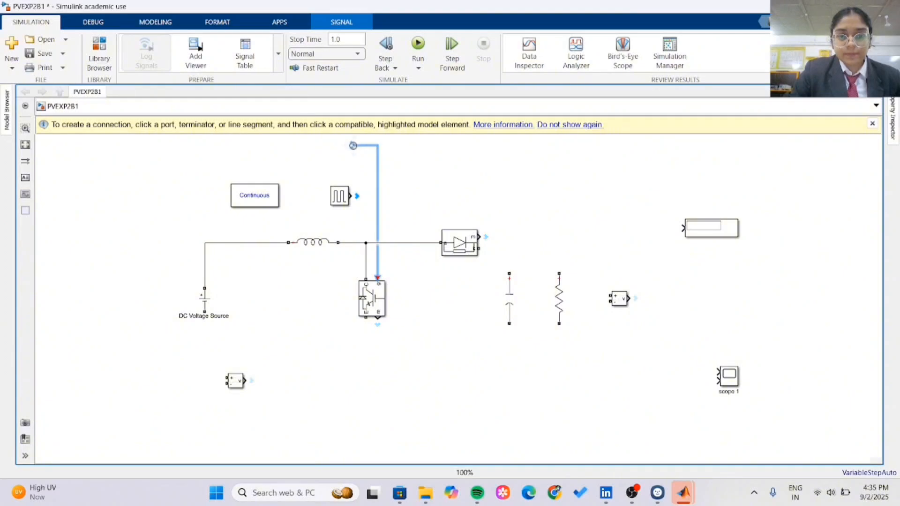
left_click(353, 145)
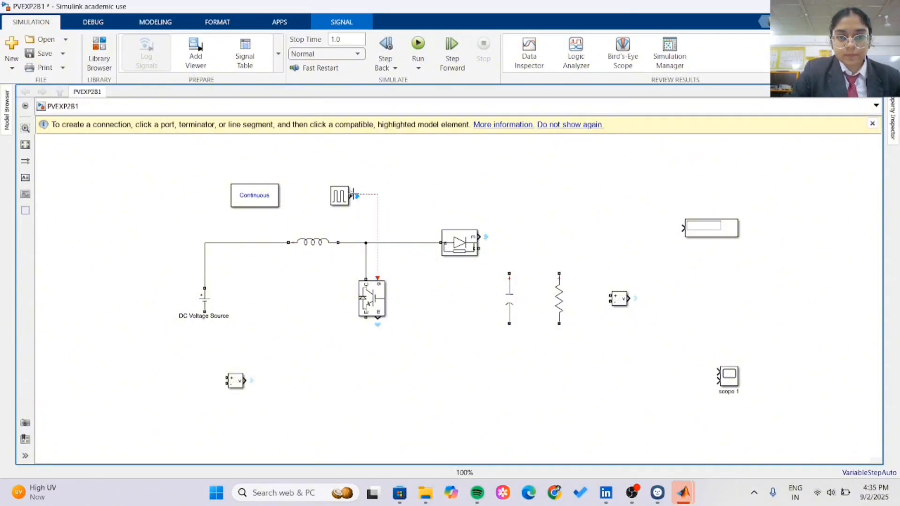
left_click(353, 197)
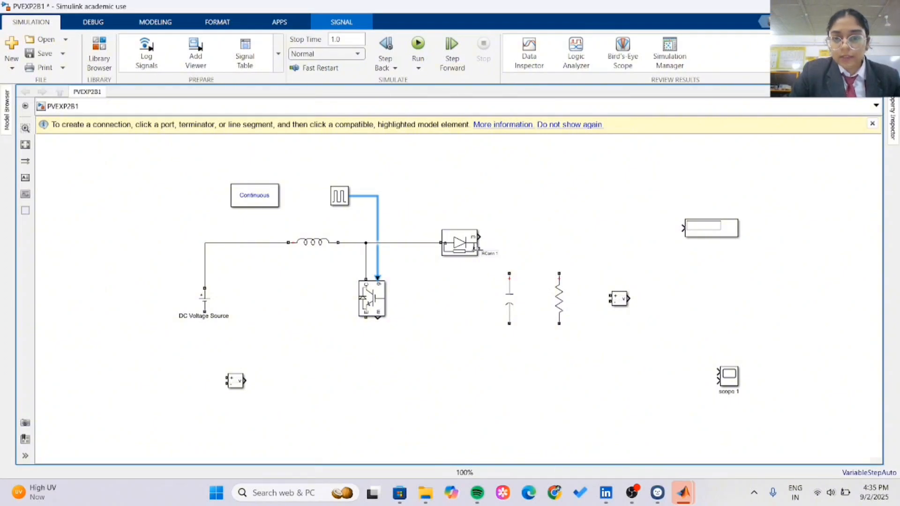
Wire the diode's cathode to the upper end of the load resistor, and connect the capacitor's upper end to that line
left_click(478, 248)
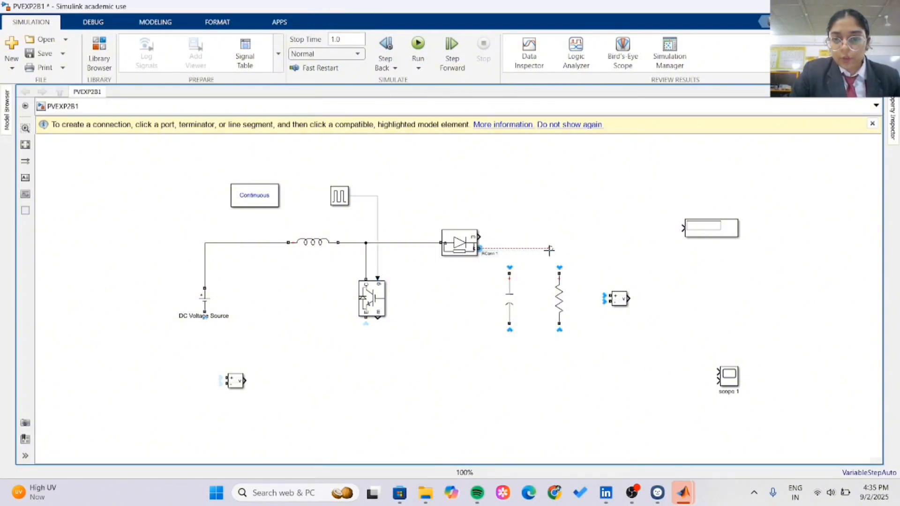
left_click(559, 268)
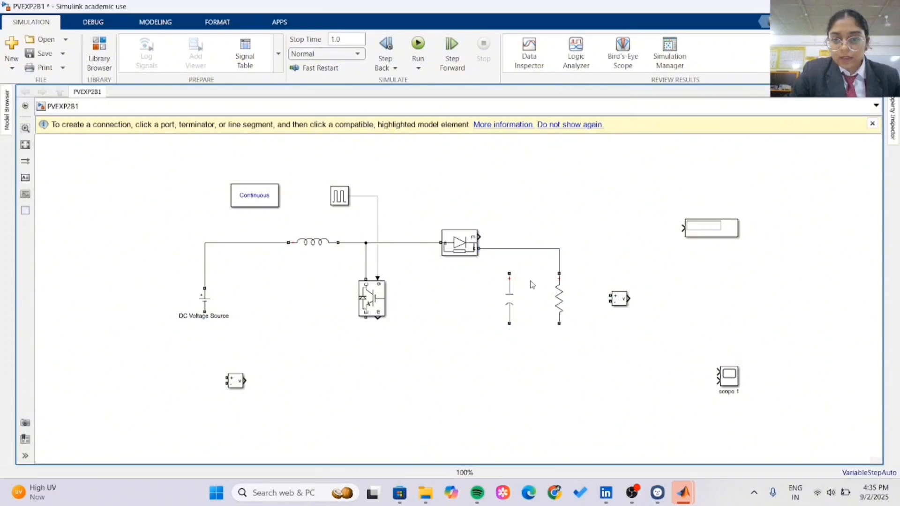
left_click(510, 273)
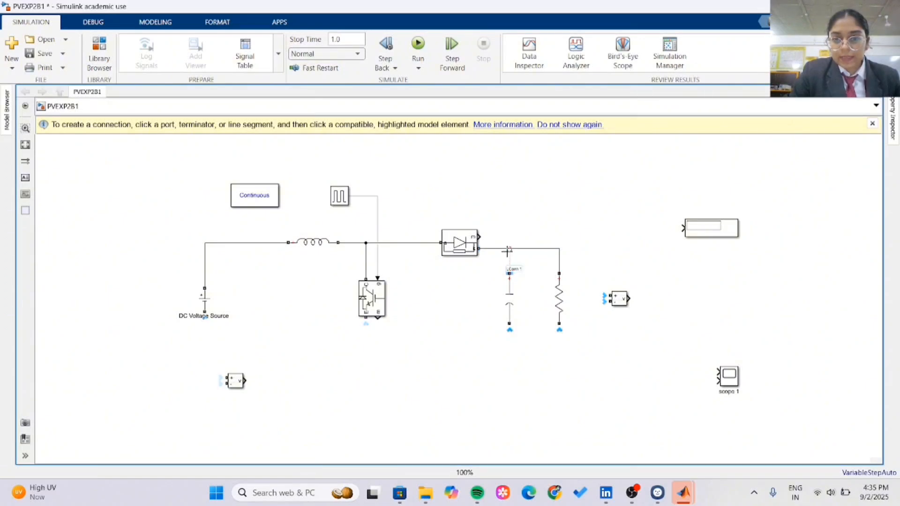
left_click(508, 249)
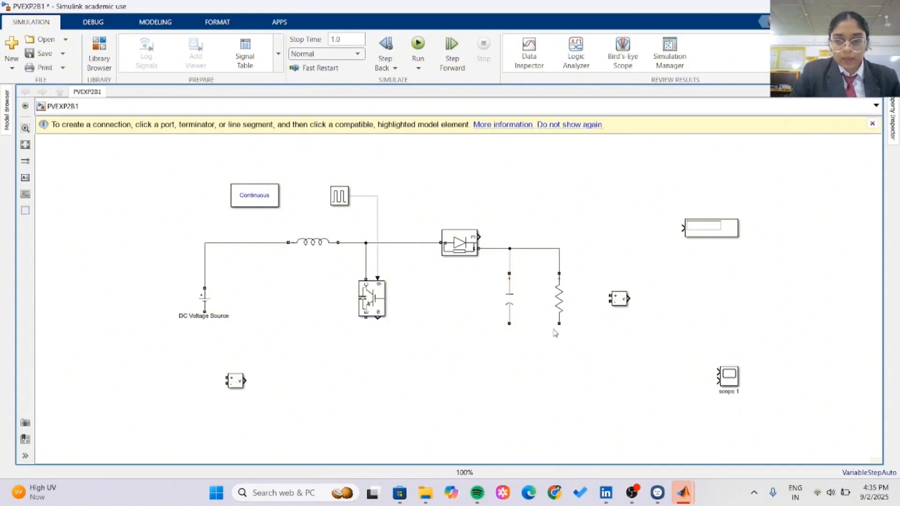
Wire the resistor's lower end back to the DC source's negative terminal, tying the capacitor's lower end and the IGBT's emitter to this return line
left_click(560, 300)
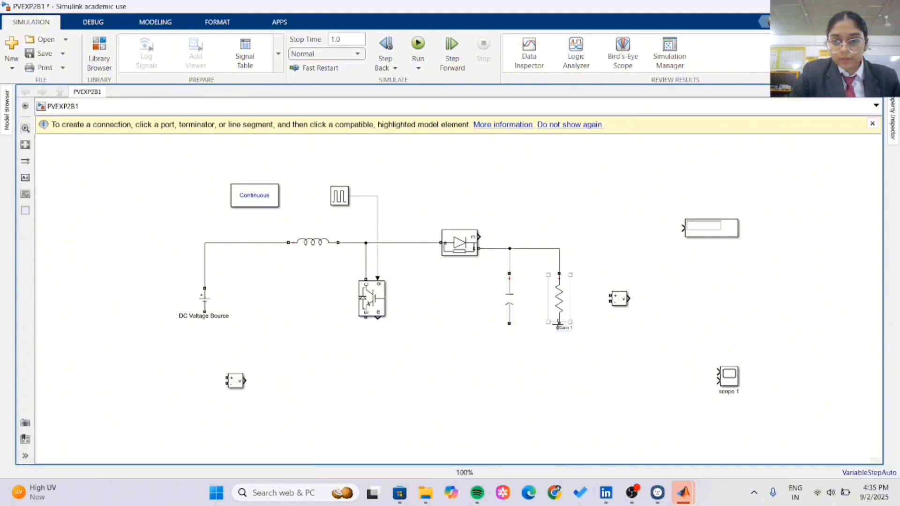
left_click_drag(559, 324, 199, 317)
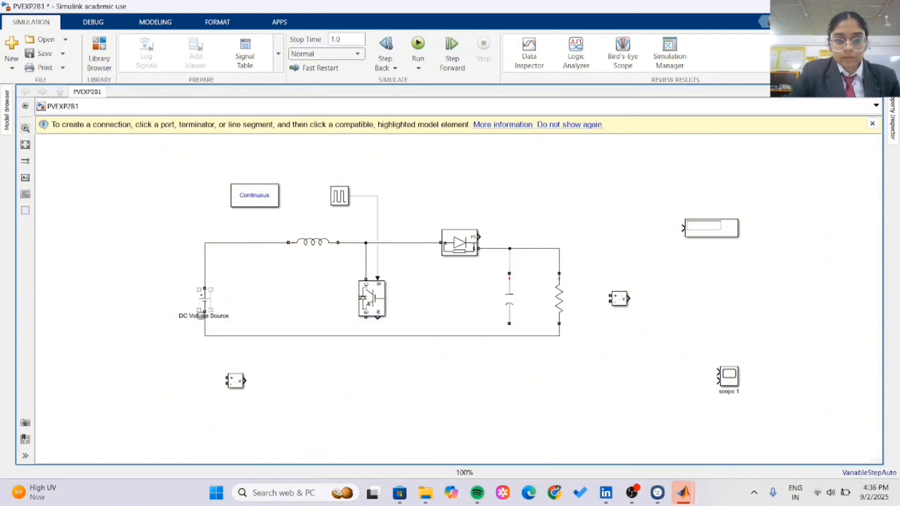
left_click(516, 323)
left_click_drag(509, 323, 510, 333)
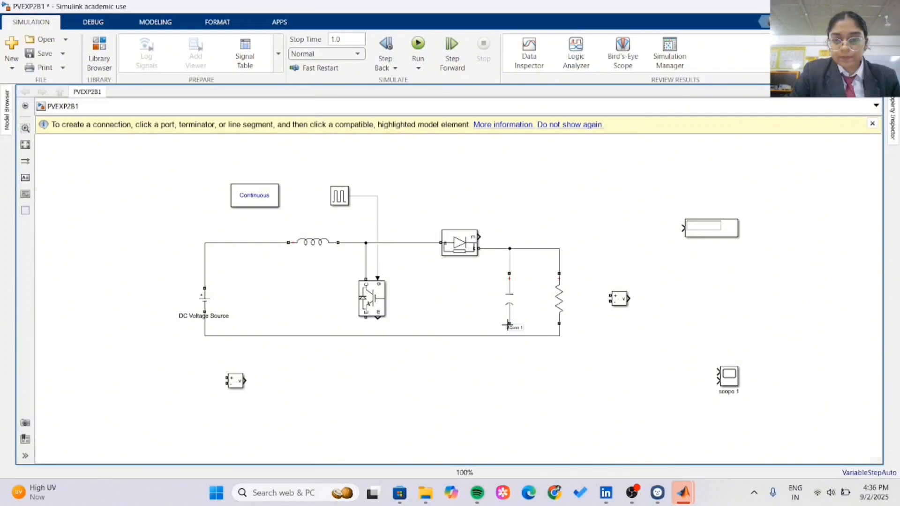
left_click(509, 323)
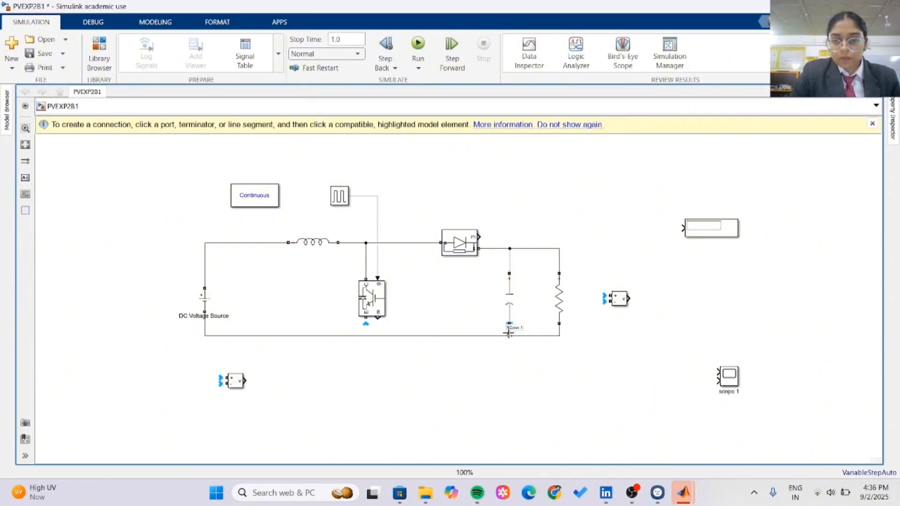
left_click(509, 334)
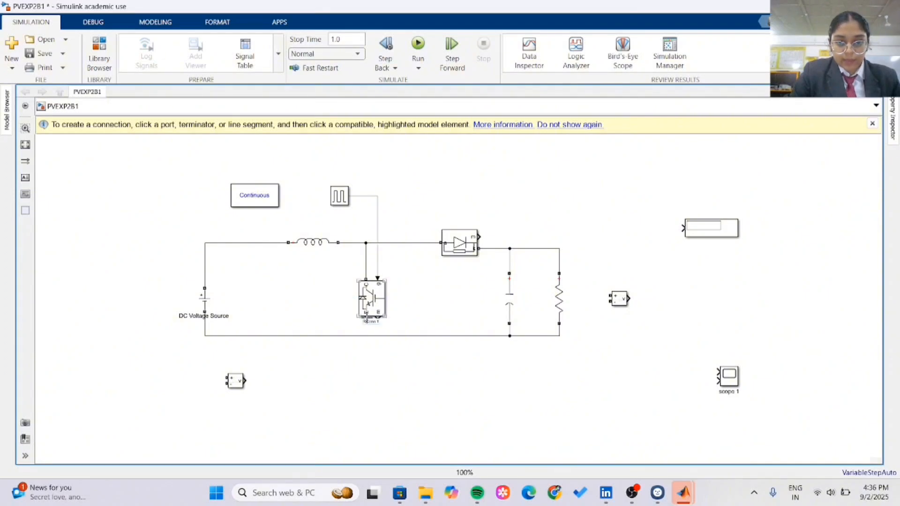
left_click(366, 317)
left_click(367, 335)
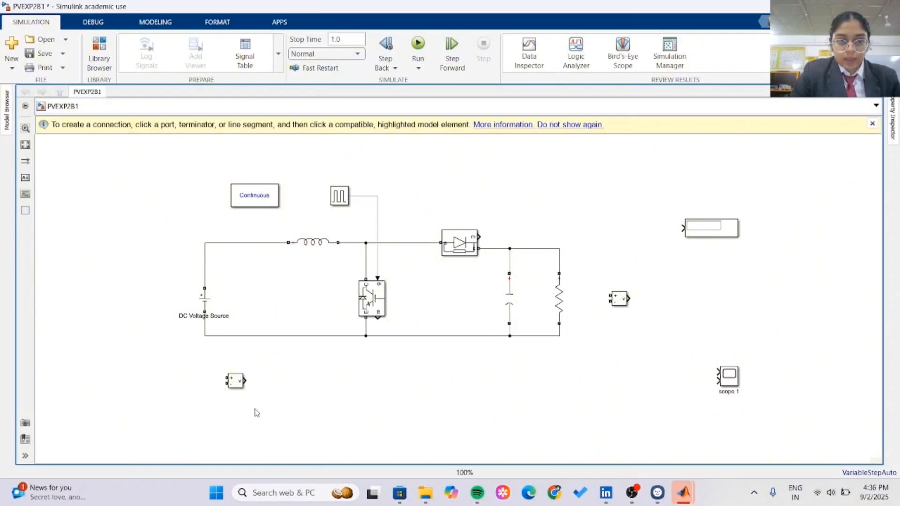
Connect the lower-left voltage measurement block across the DC voltage source, plus to the positive line and minus to the return line
left_click(205, 301)
left_click(230, 357)
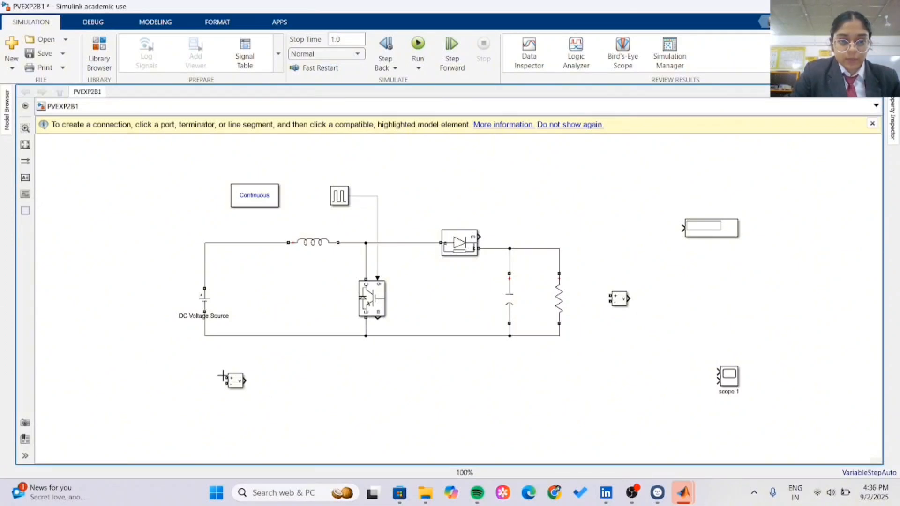
left_click_drag(227, 377, 204, 271)
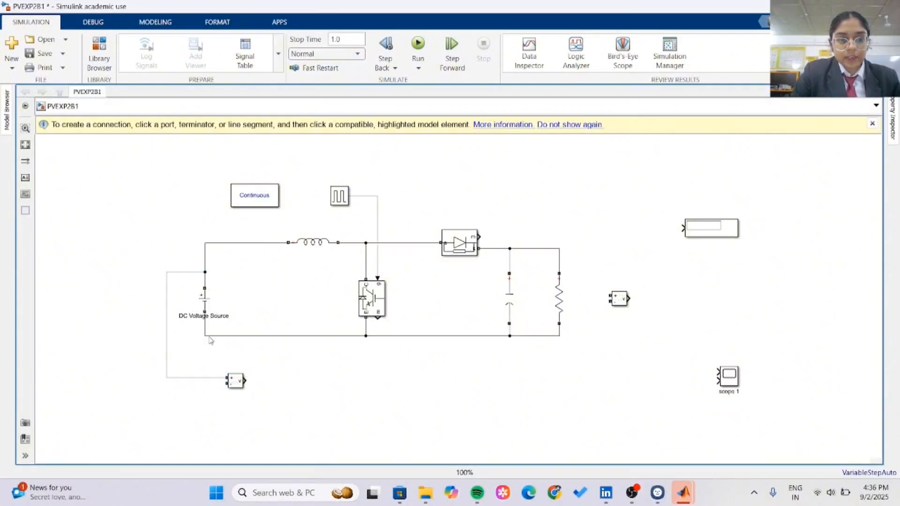
left_click_drag(227, 384, 205, 334)
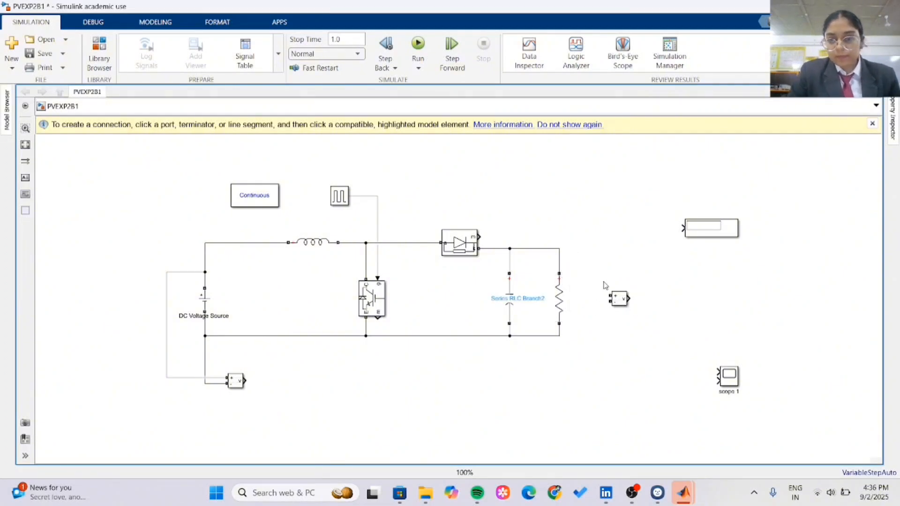
Connect the other voltage measurement block across the load resistor, plus to its upper end and minus to its lower end
mouse_move(606, 296)
left_mouse_down()
mouse_move(584, 285)
mouse_move(572, 261)
mouse_move(561, 262)
left_mouse_up()
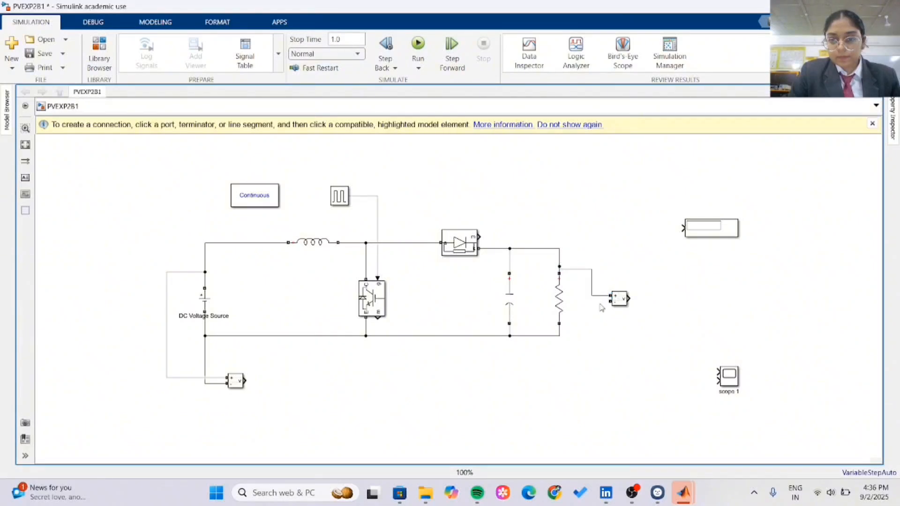
left_click_drag(608, 301, 561, 324)
left_click(561, 332)
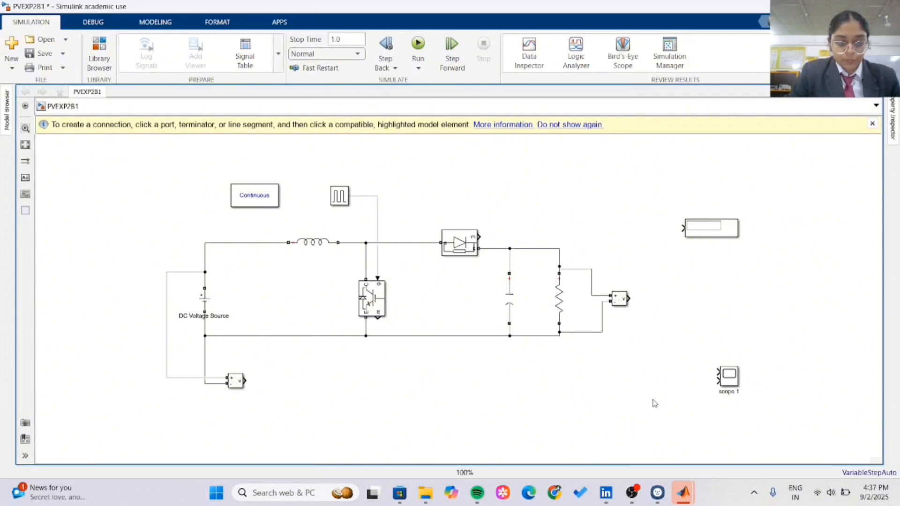
Feed the load voltage measurement to the scope's first input and the display, and the source voltage measurement to the scope's second input
left_click(244, 381)
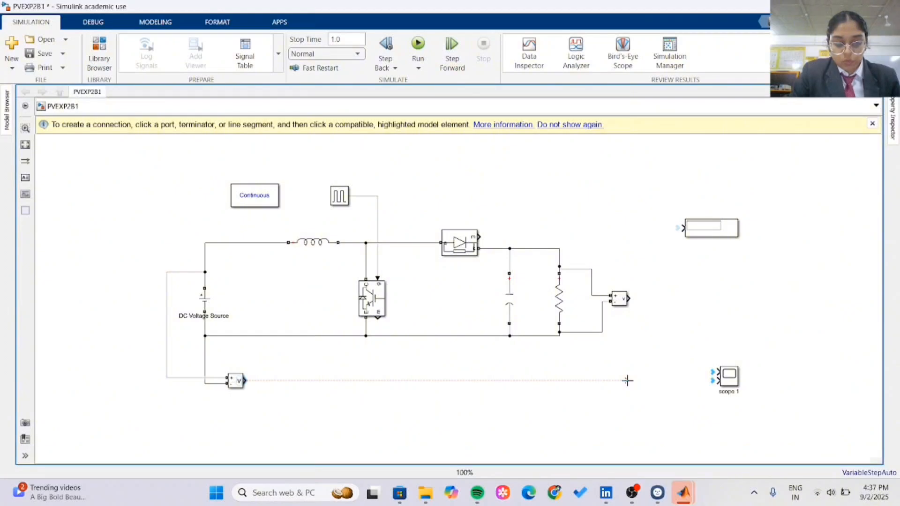
left_click(714, 381)
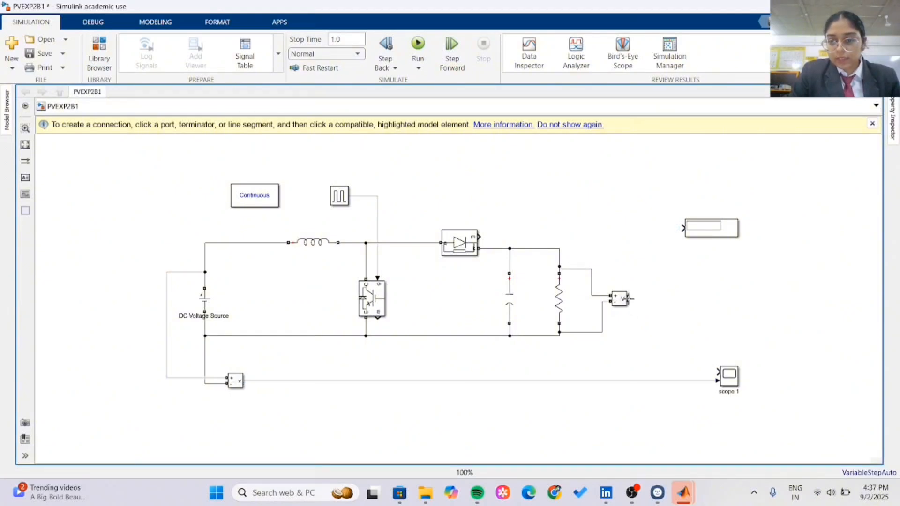
left_click(630, 298)
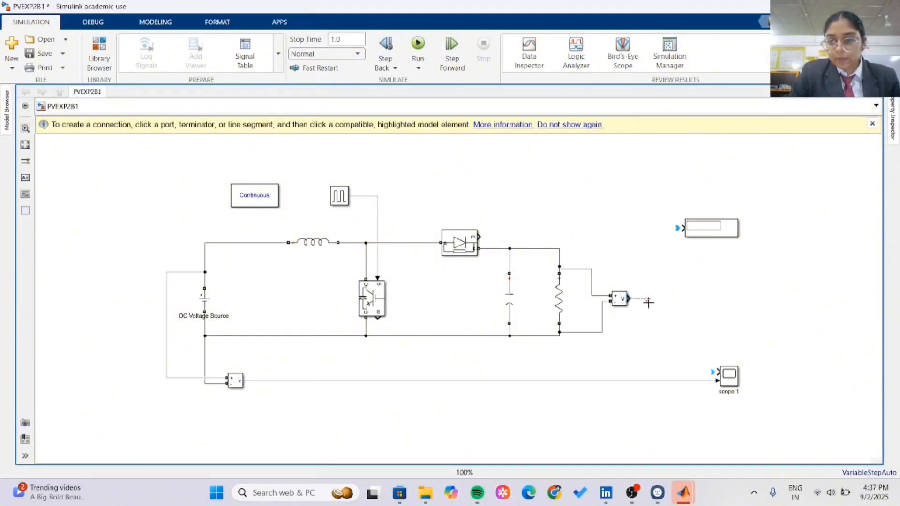
left_click(712, 371)
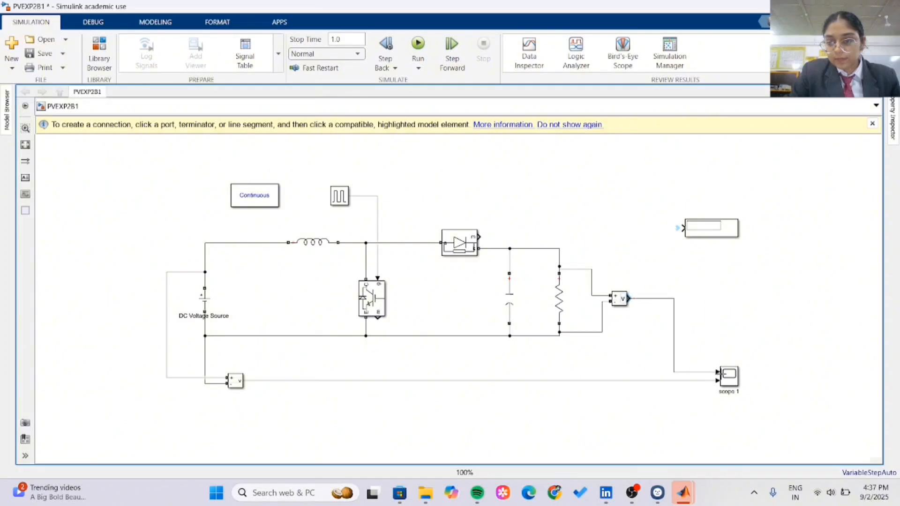
left_click(683, 229)
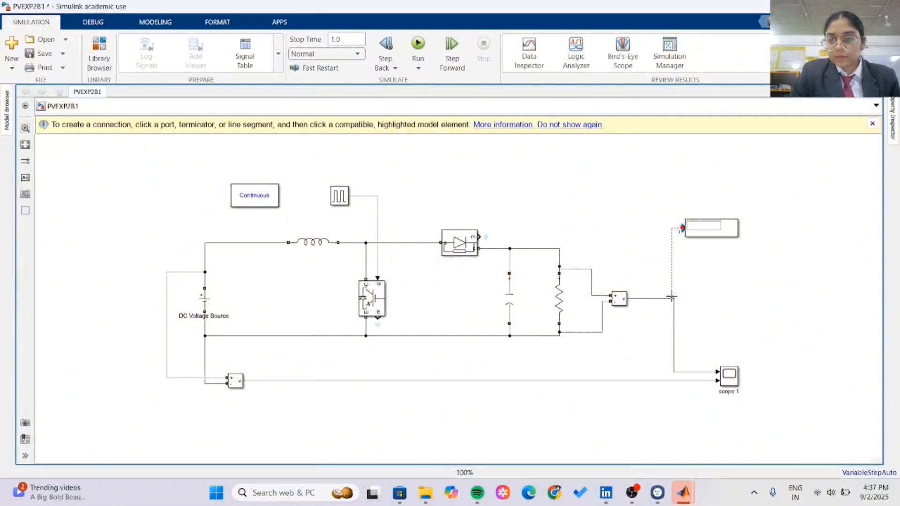
left_click(671, 297)
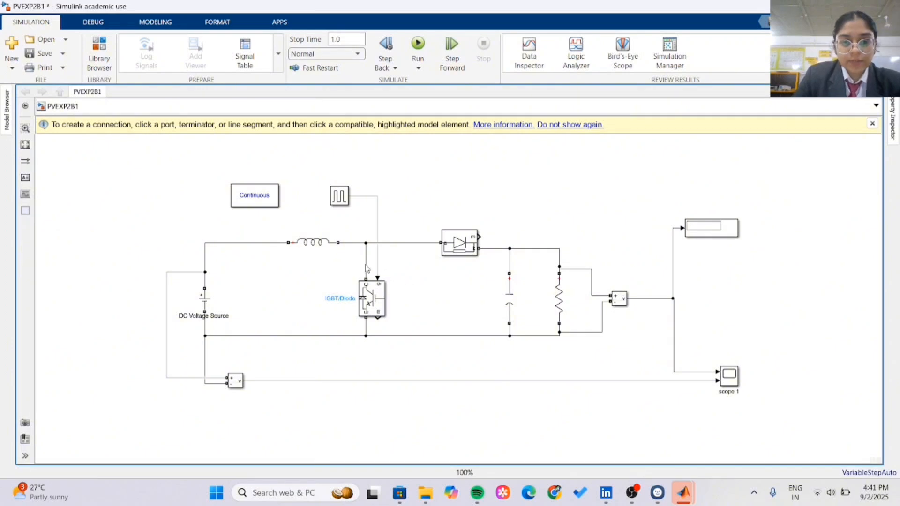
left_click(310, 247)
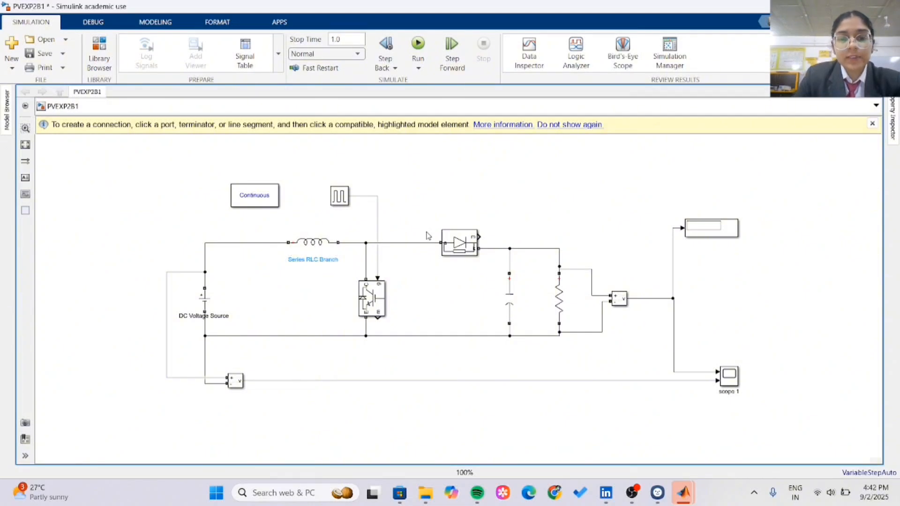
left_click(461, 249)
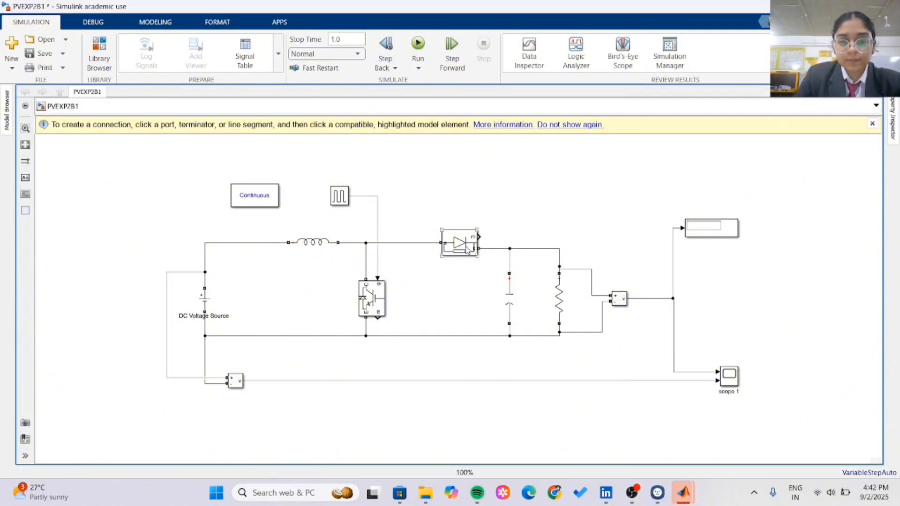
left_click(466, 254)
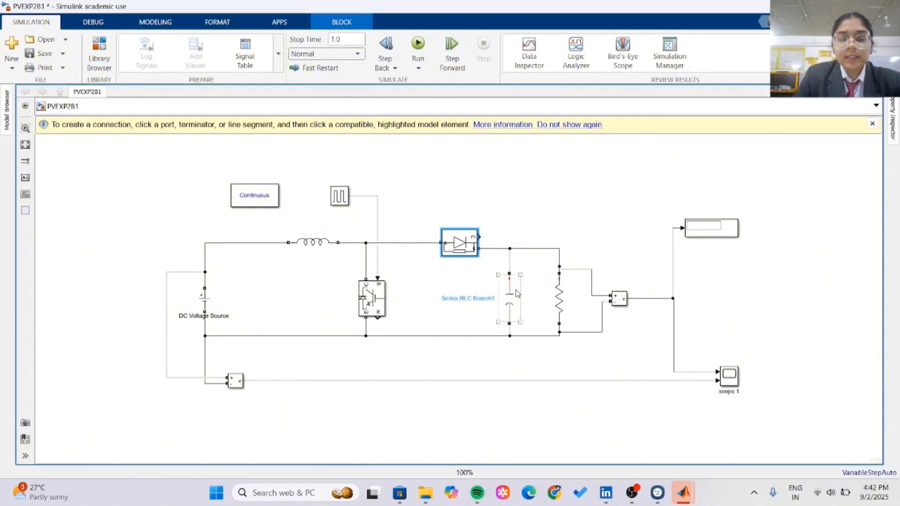
left_click(560, 296)
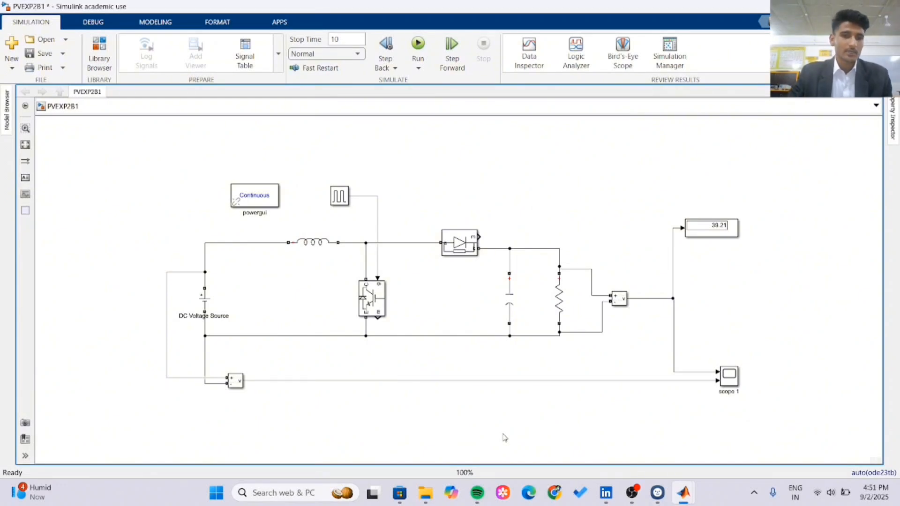
Review the amplitude set in the DC voltage source's block parameters
left_click(204, 303)
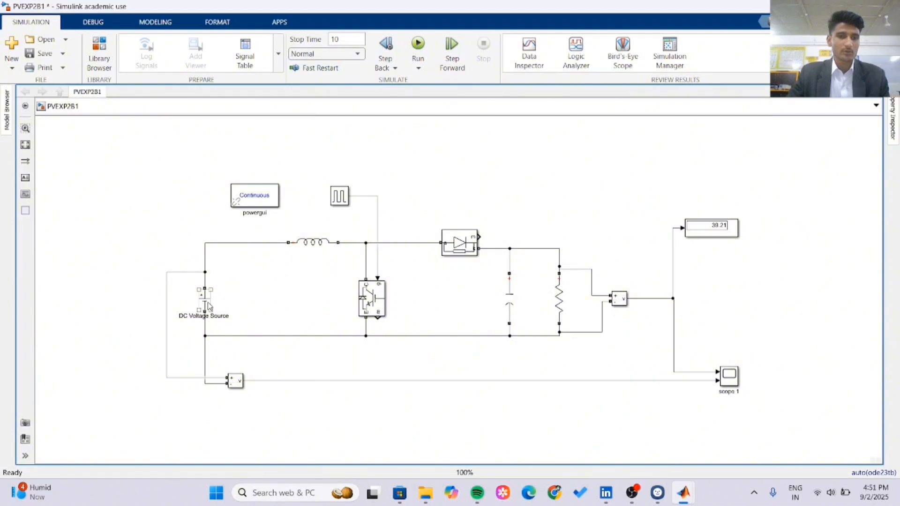
double_click(208, 305)
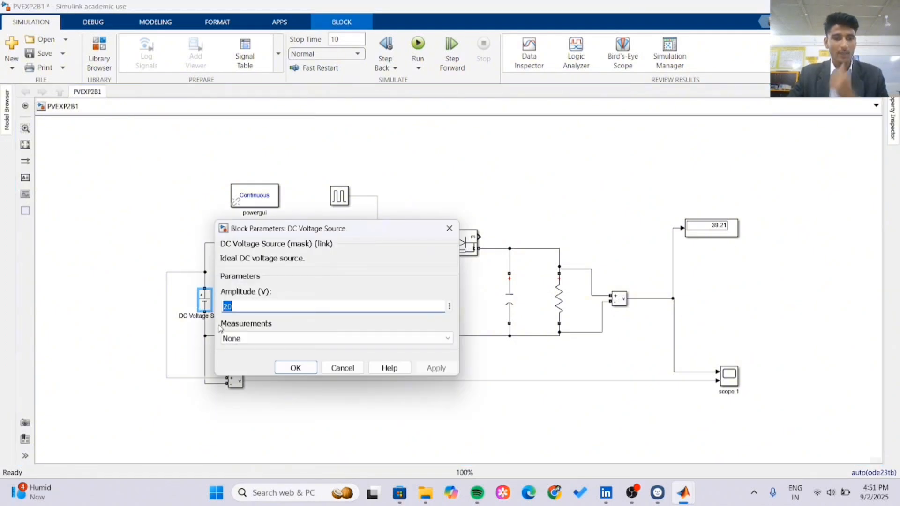
left_click(448, 236)
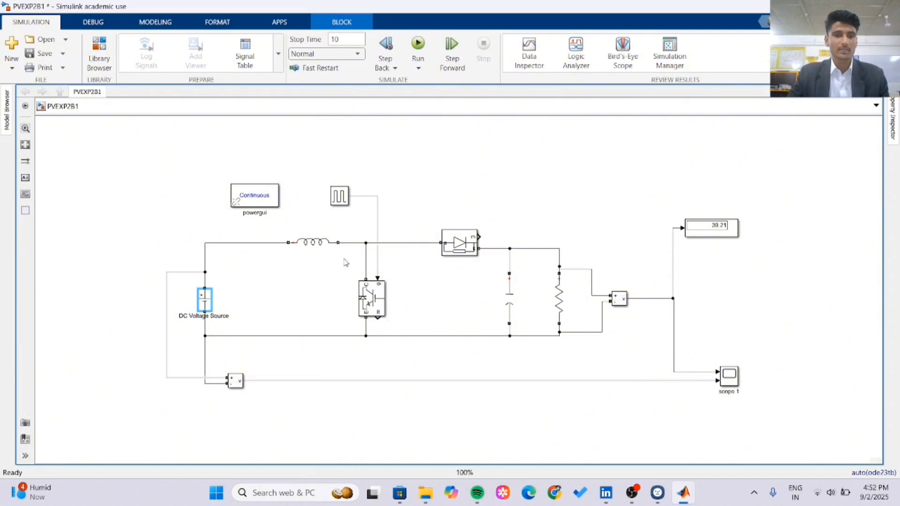
left_click(324, 254)
left_click(206, 304)
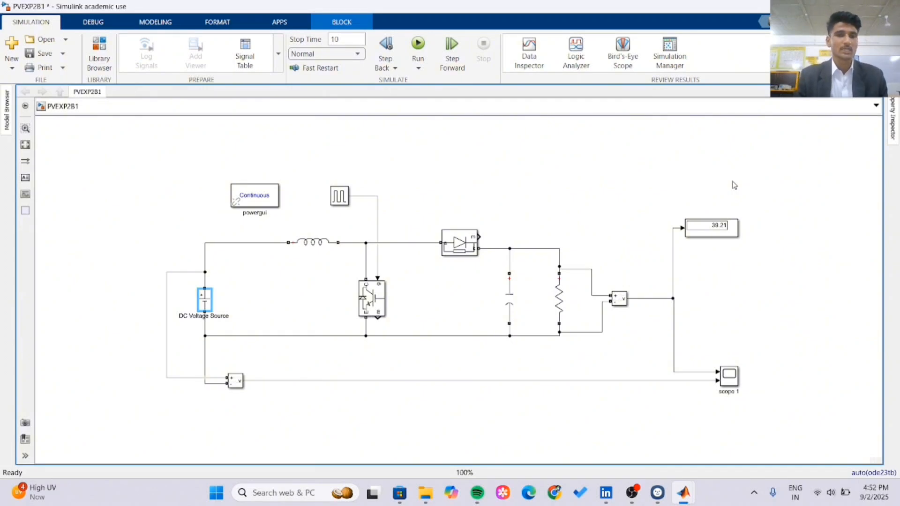
Review the pulse generator's amplitude, period, pulse width and phase delay
left_click(346, 198)
double_click(345, 197)
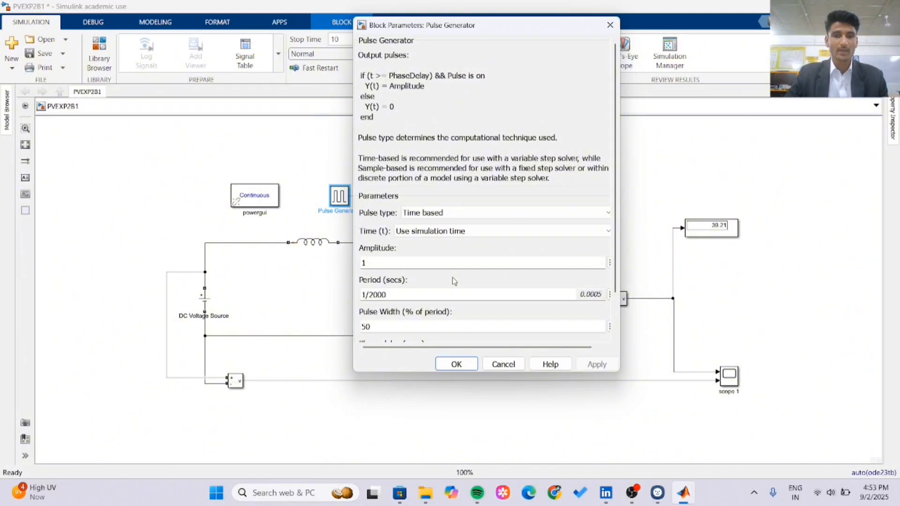
scroll(452, 277, "down", 2)
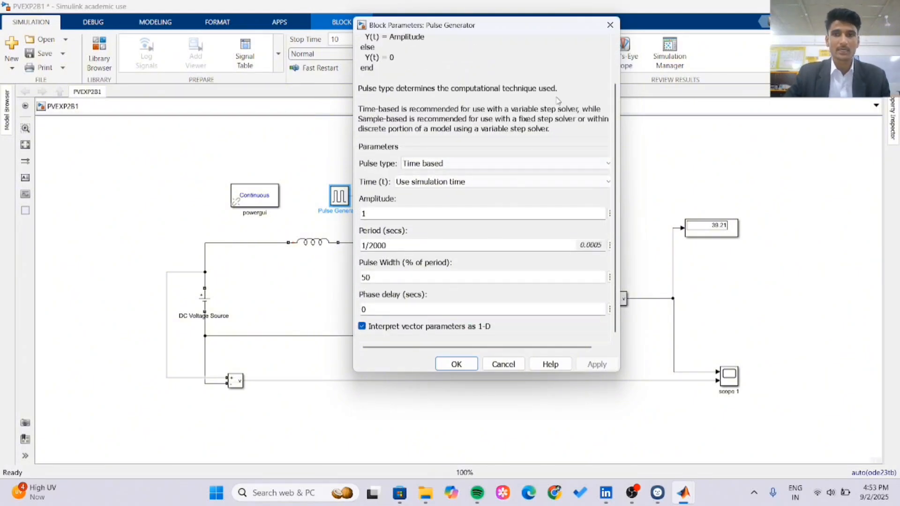
left_click(610, 25)
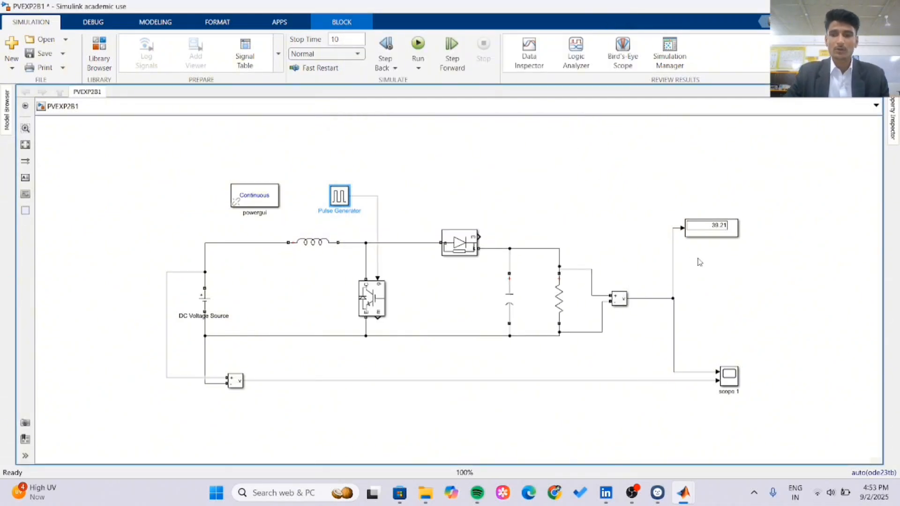
Examine the input and output voltage waveforms in the scope, and return to the model
double_click(726, 378)
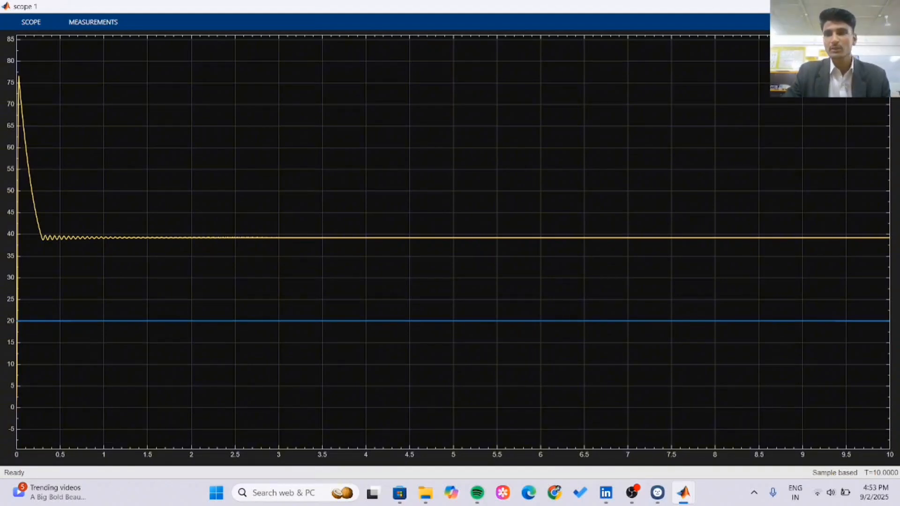
left_click(888, 6)
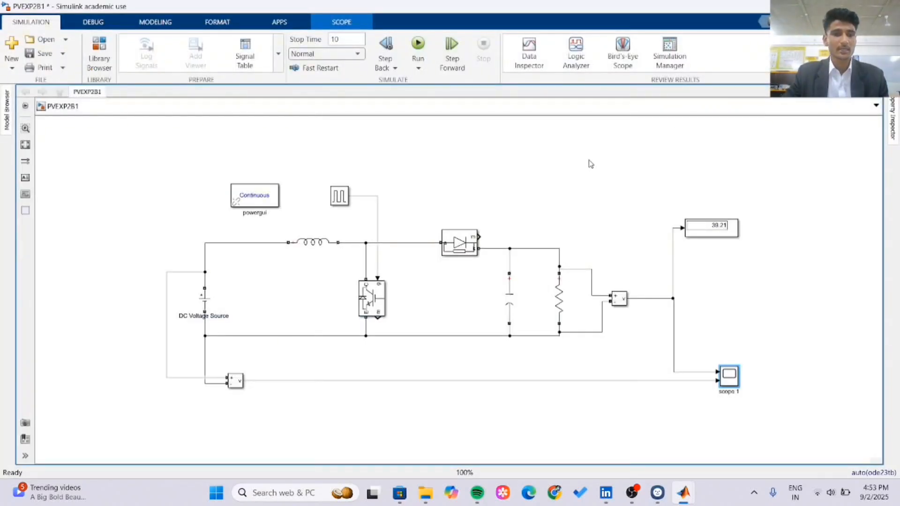